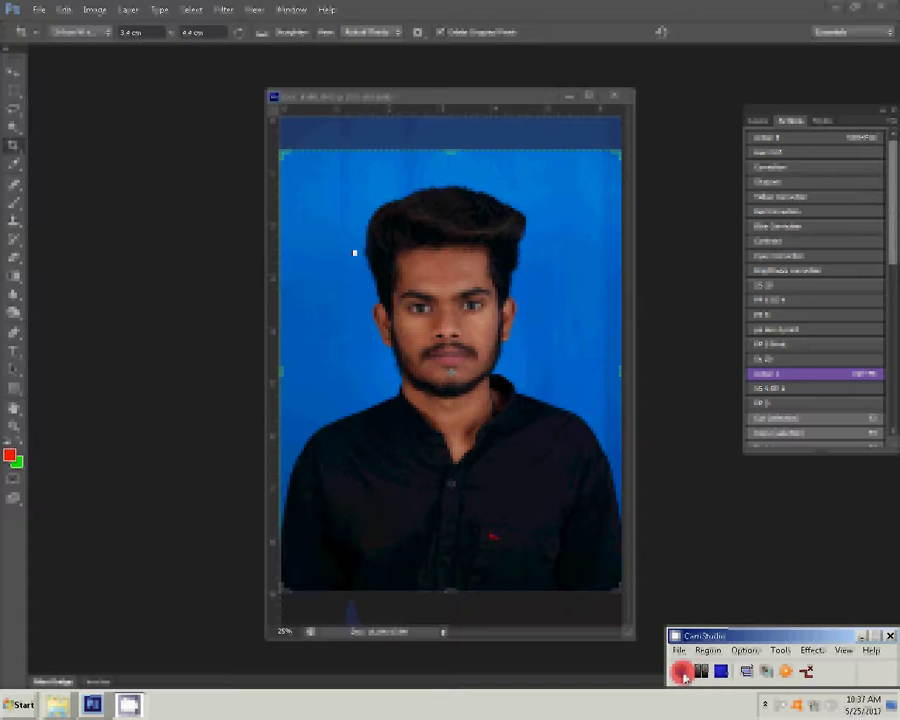
Step: Fit the passport photo on screen, zoom in to 300% on the face and show the Layers panel
click(682, 673)
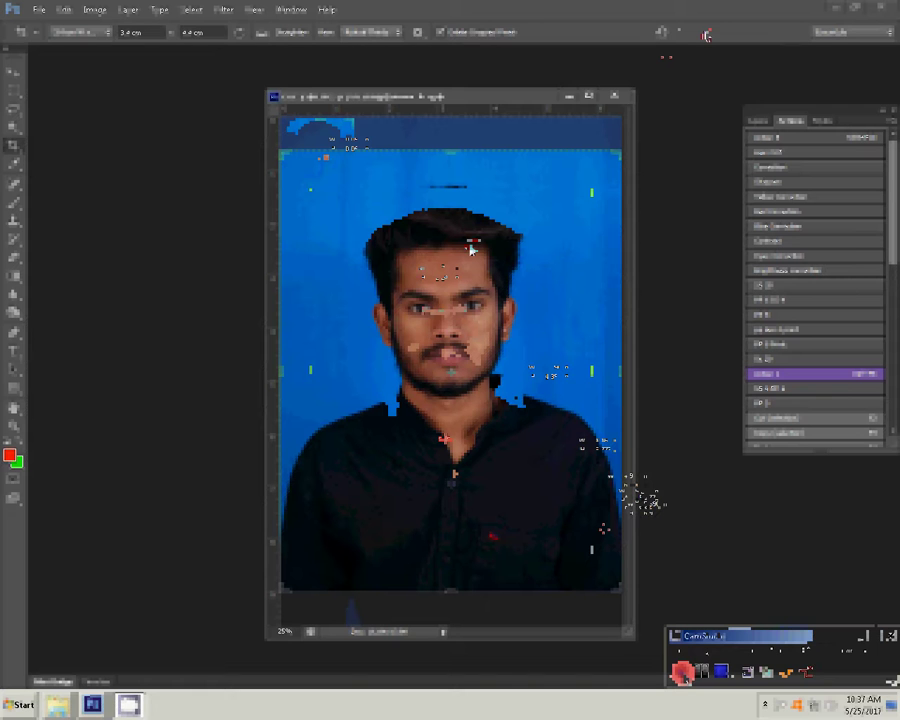
key(z)
right_click(316, 162)
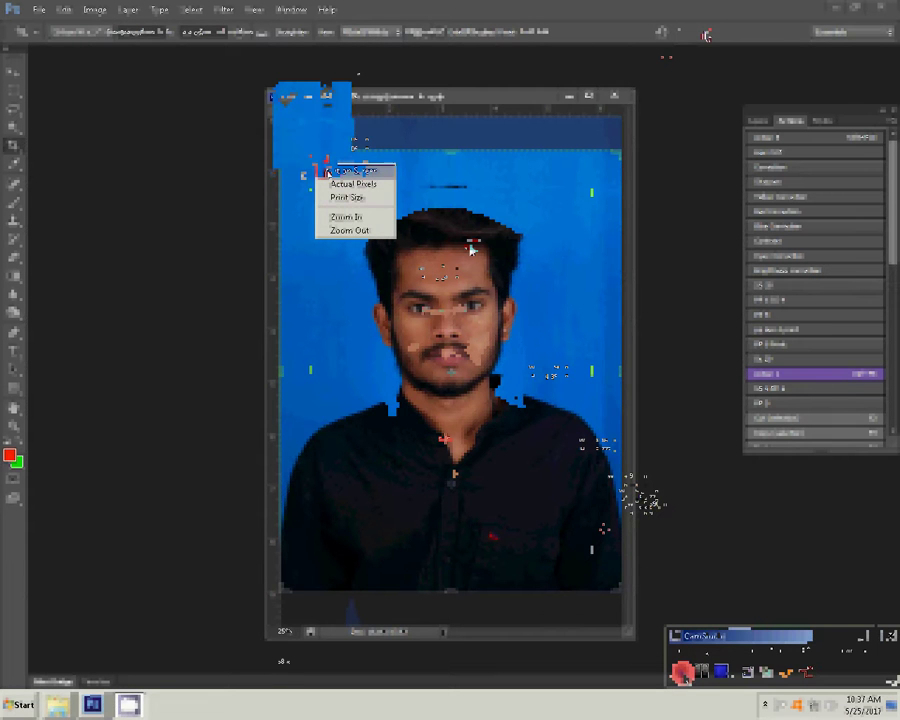
click(327, 171)
click(864, 141)
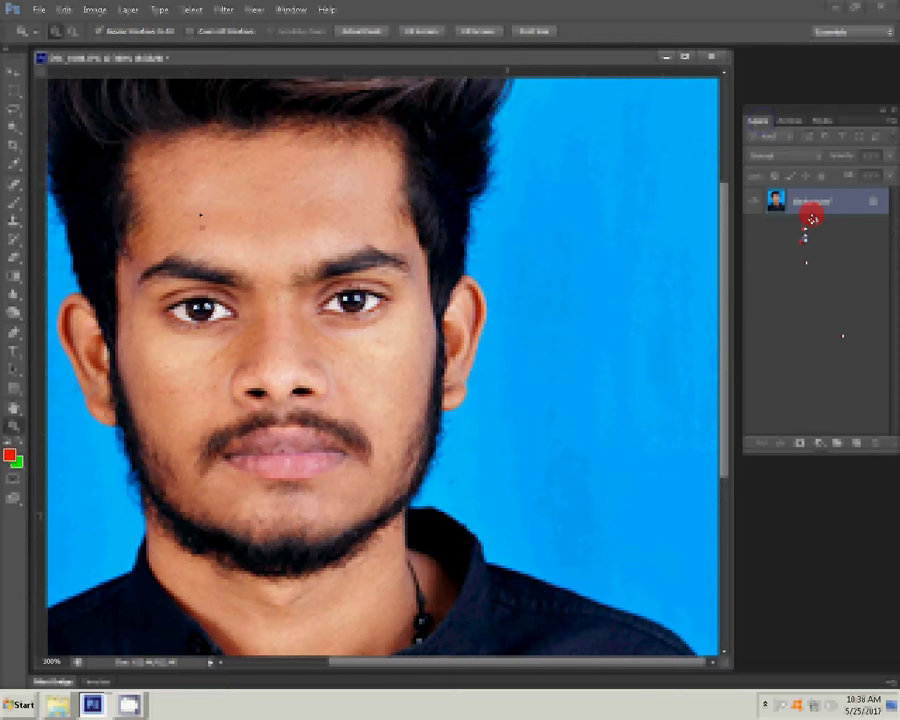
Step: Duplicate the photo layer and apply Mosaic Pro skin smoothing at graininess 99
key(ctrl+j)
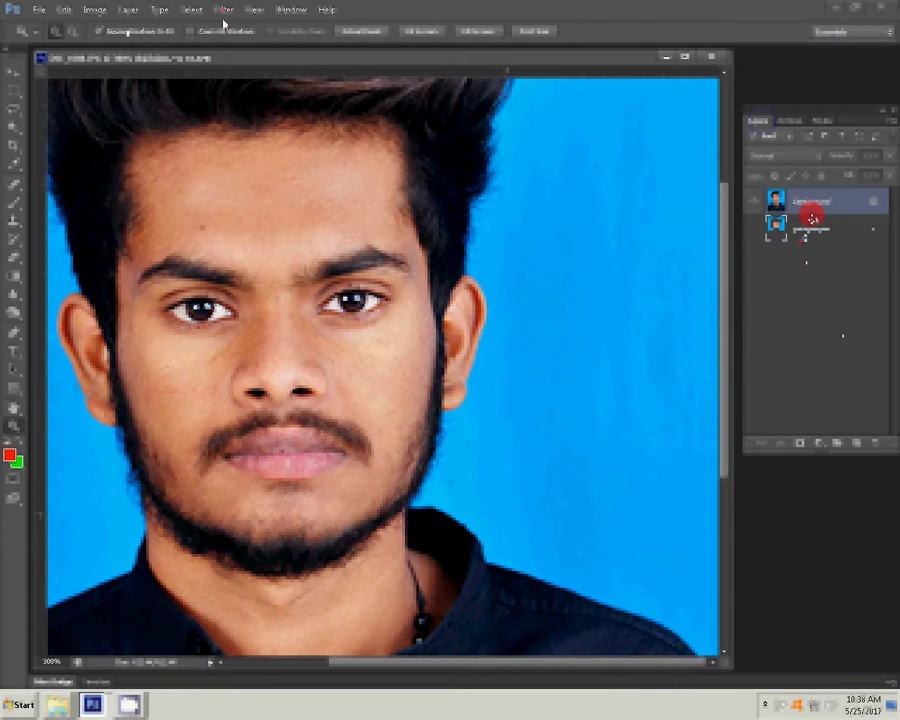
click(224, 9)
click(450, 304)
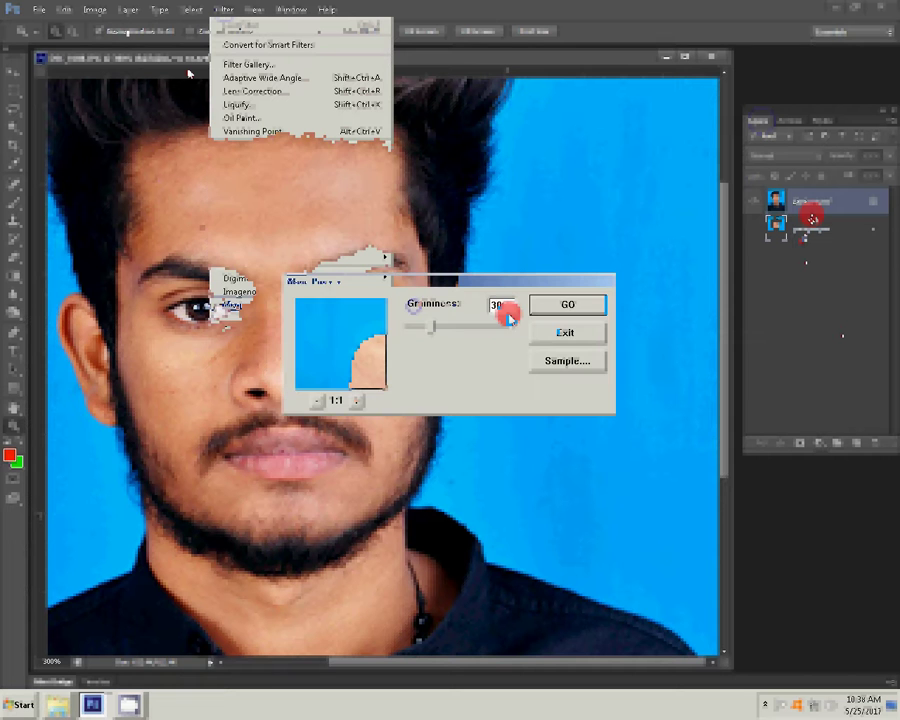
text(99)
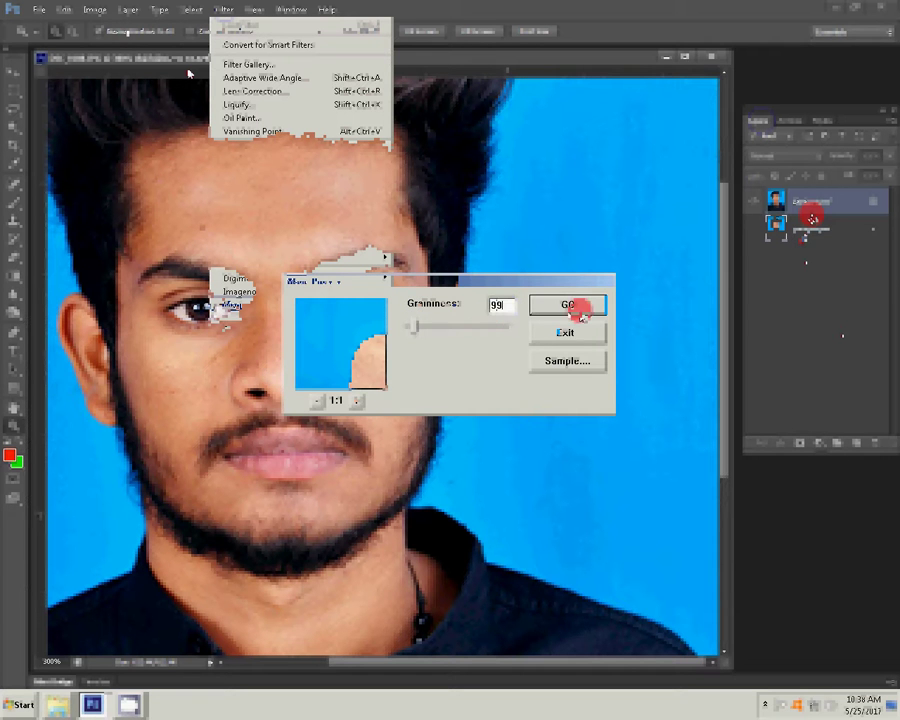
click(583, 312)
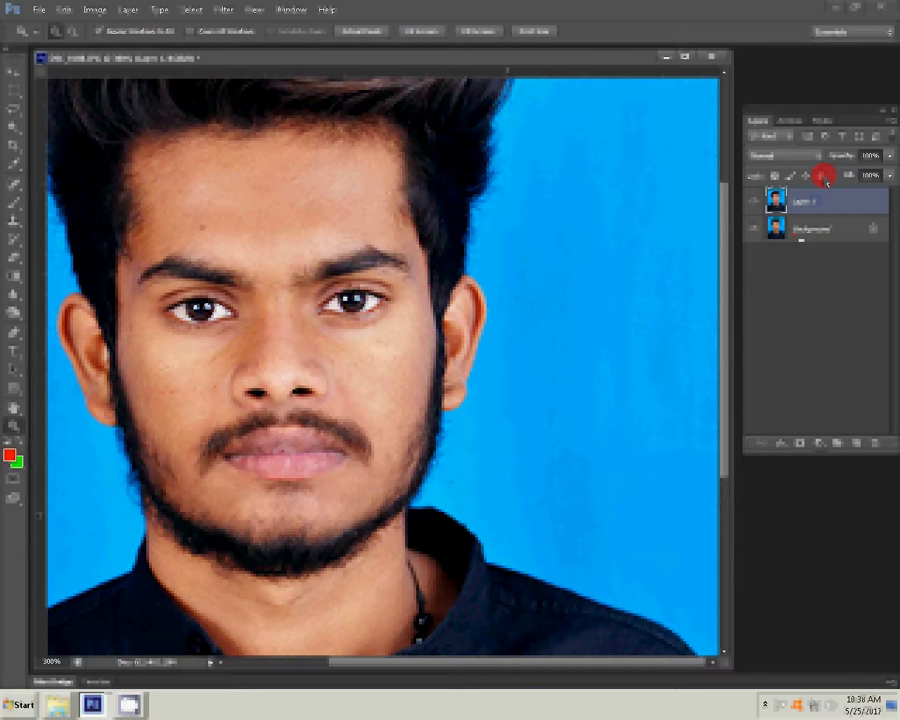
click(224, 10)
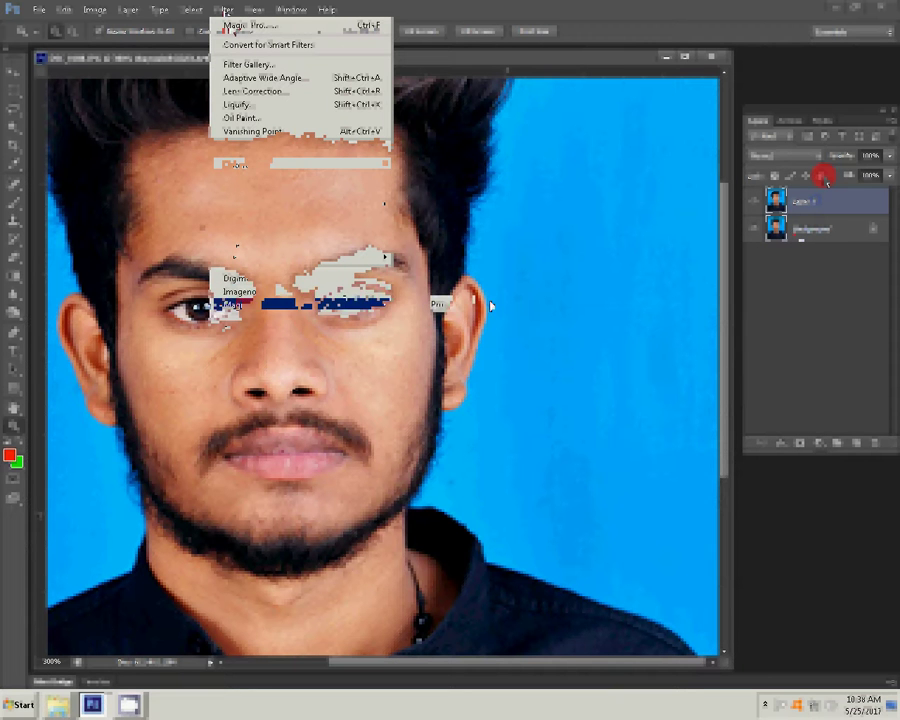
mouse_move(300, 177)
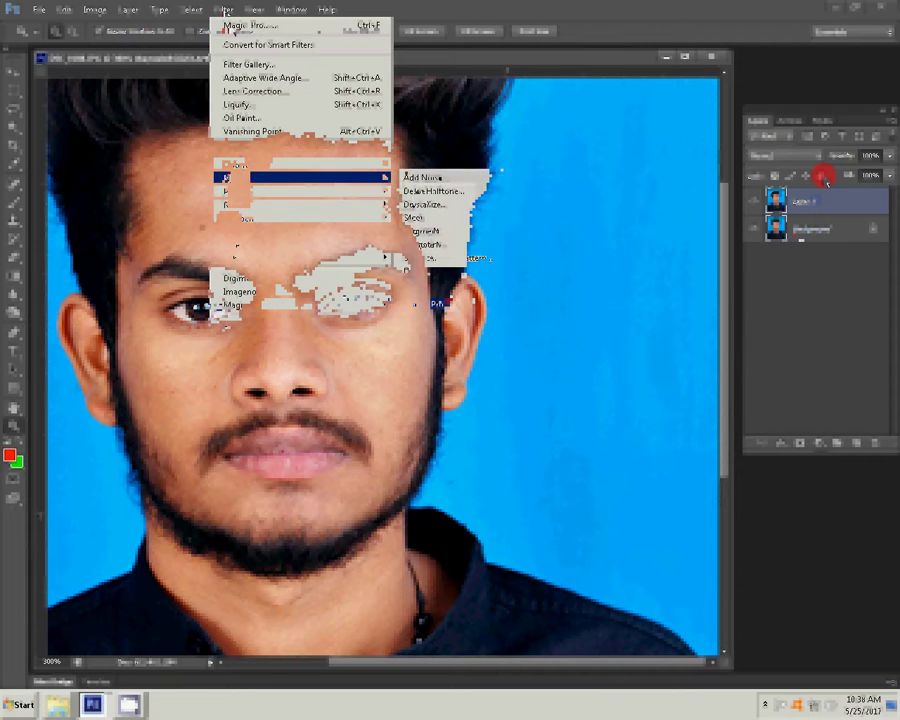
click(412, 178)
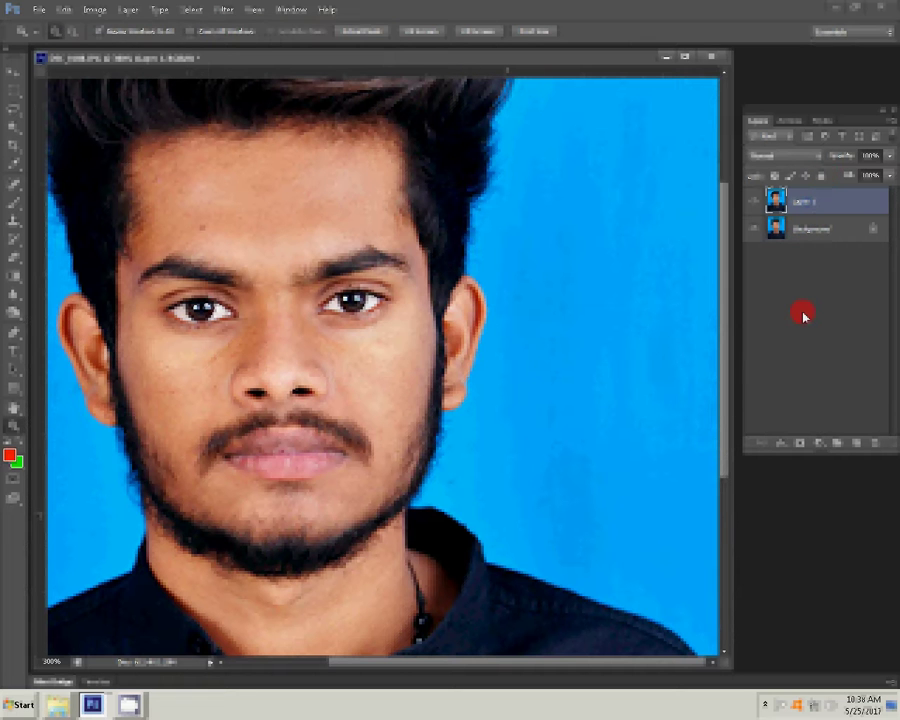
Step: Set the brush to 66% opacity and 67% flow and adjust its size
key(h)
click(220, 36)
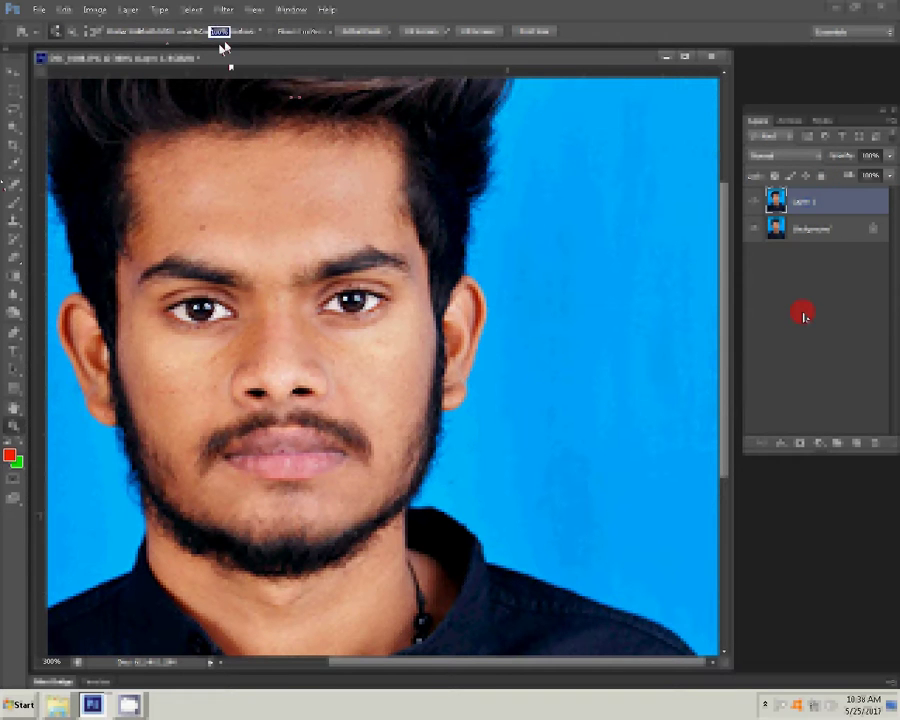
text(66)
key(Return)
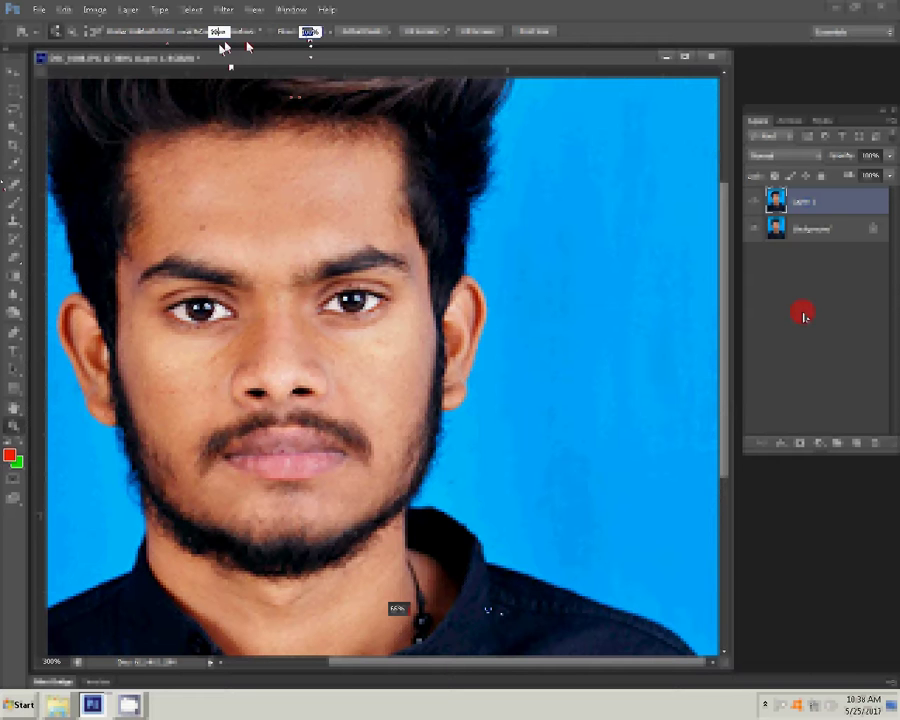
text(7767)
right_click(246, 232)
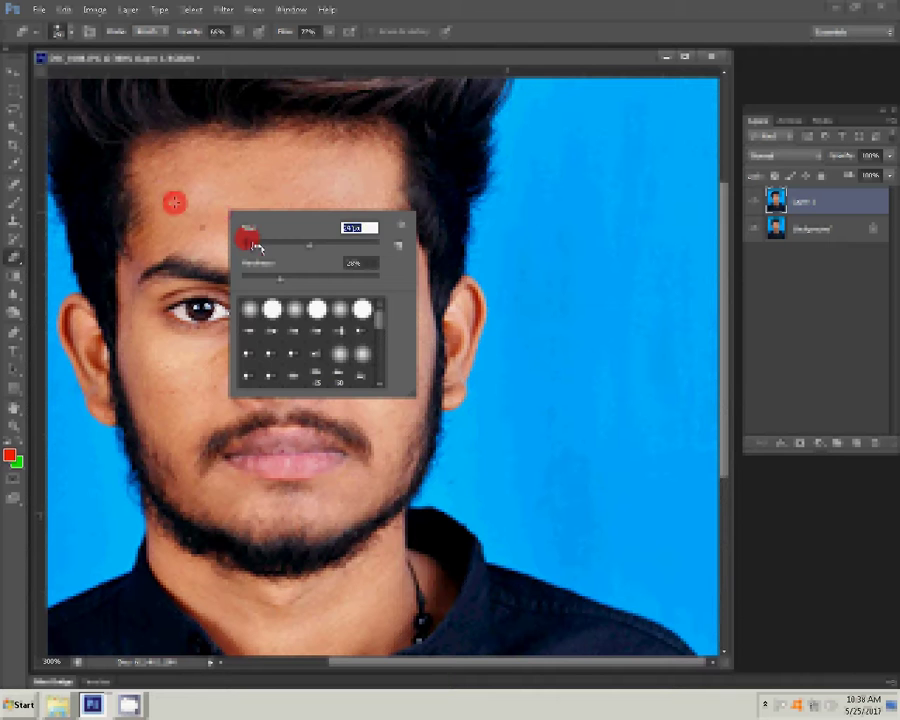
click(174, 203)
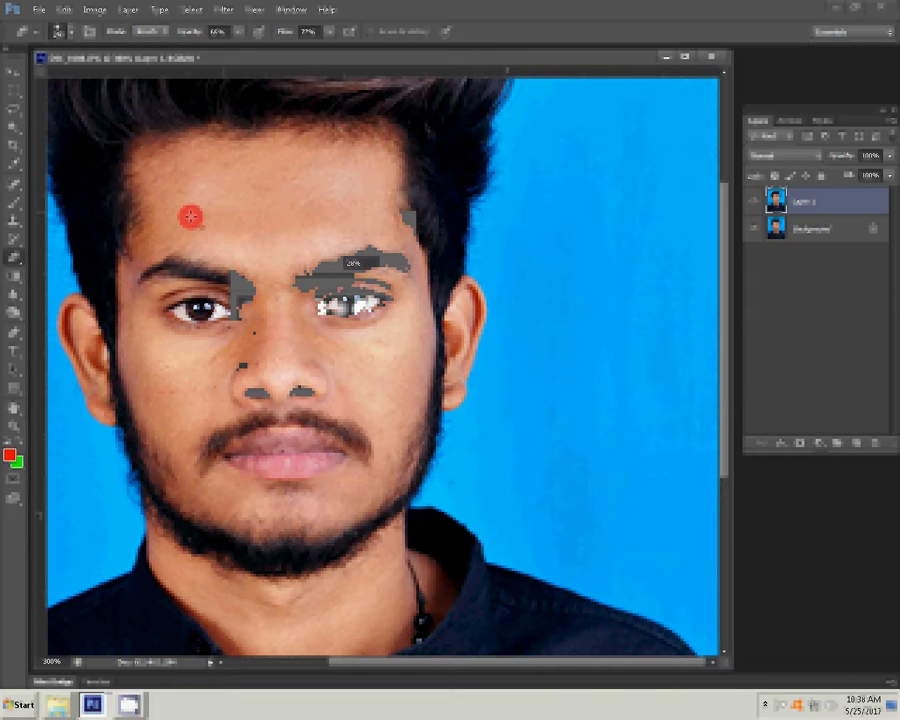
Step: Paint over the forehead, chin and left cheek to even out the skin
mouse_move(190, 216)
mouse_down()
mouse_move(196, 229)
mouse_move(183, 217)
mouse_move(158, 236)
mouse_move(185, 183)
mouse_move(249, 229)
mouse_move(239, 170)
mouse_move(391, 243)
mouse_move(158, 425)
mouse_move(303, 356)
mouse_move(401, 433)
mouse_move(257, 272)
mouse_move(412, 424)
mouse_move(413, 414)
mouse_move(398, 482)
mouse_up()
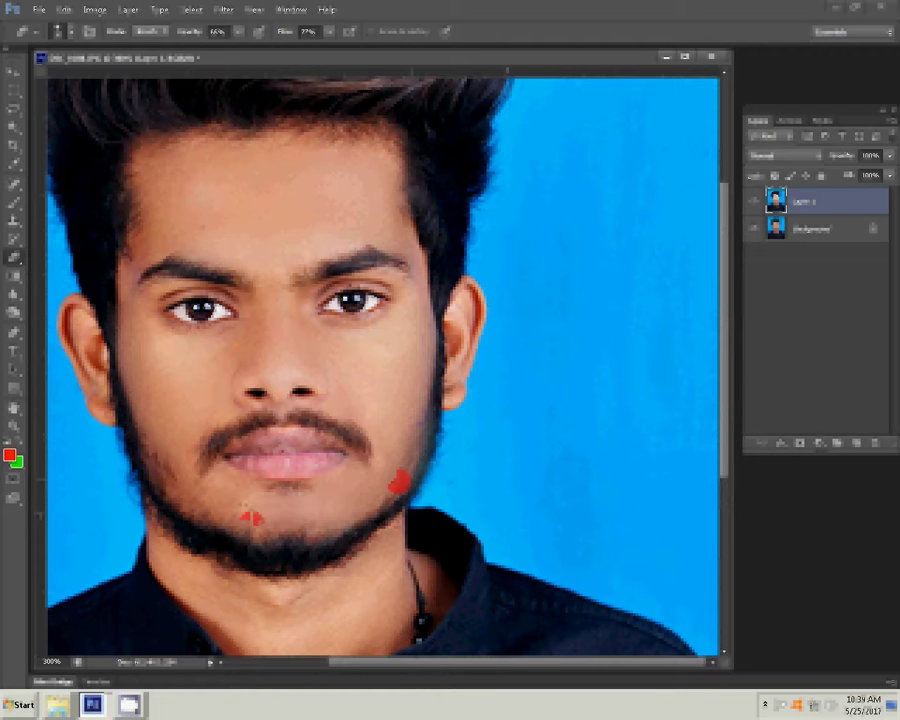
drag(251, 518, 187, 560)
click(153, 421)
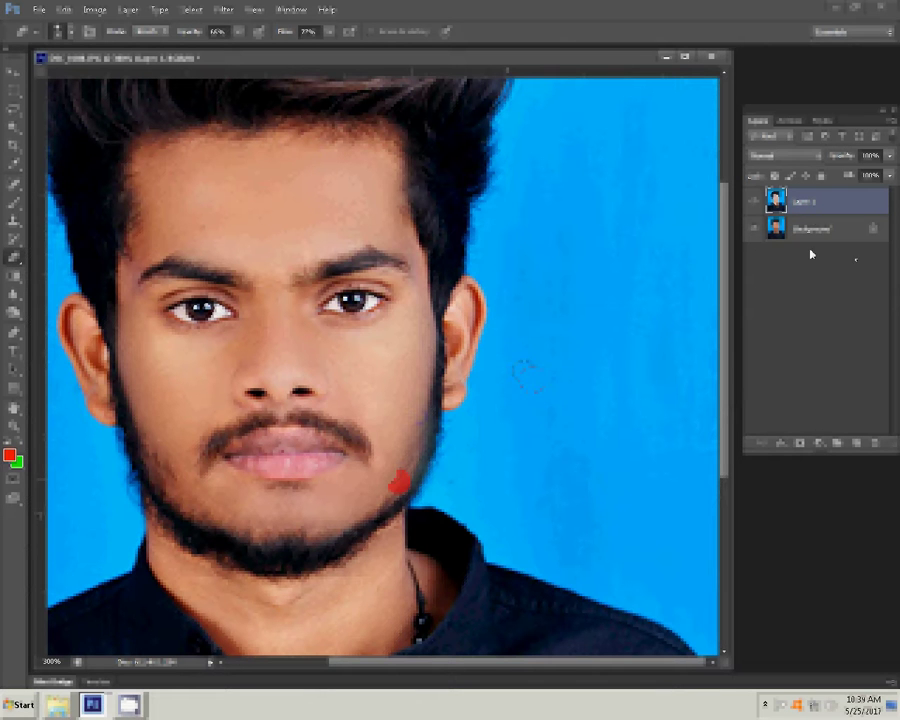
click(810, 218)
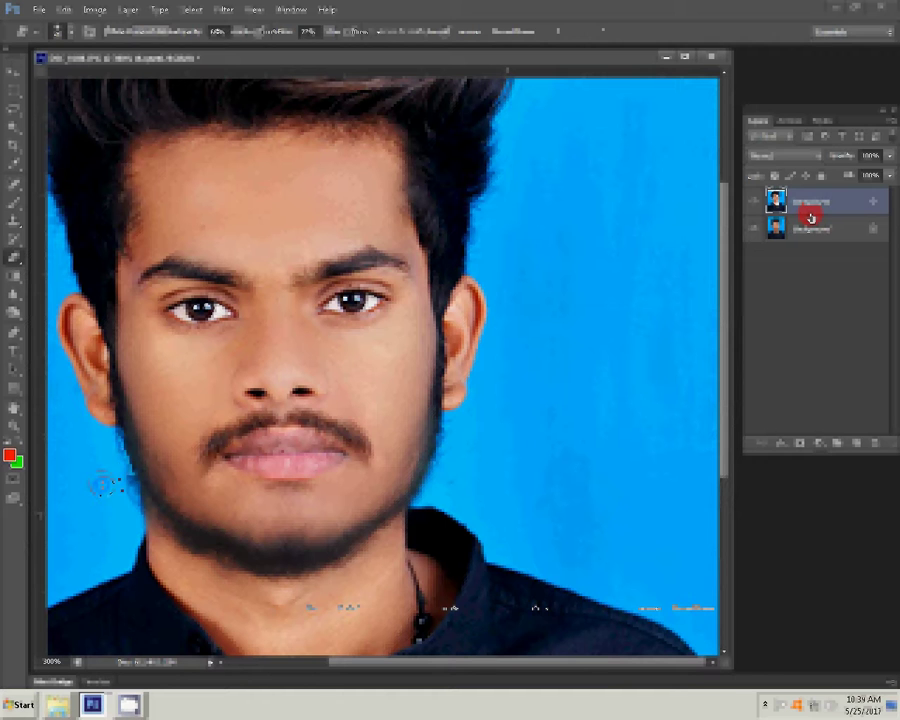
Step: Merge into one Background layer and clone clean blue over the specks beside the jaw and neck
key(ctrl+e)
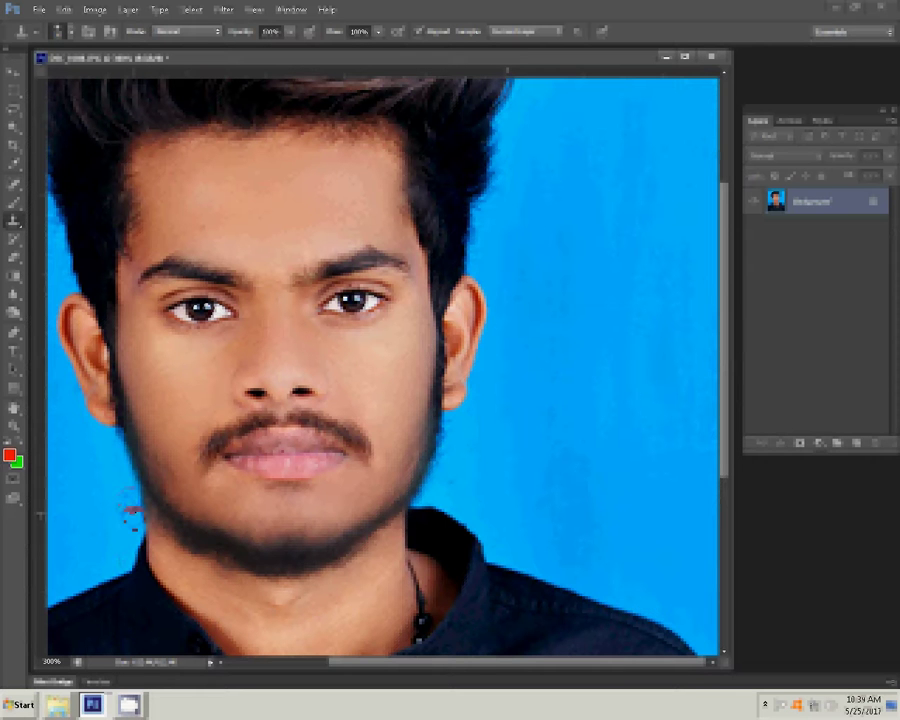
click(130, 508)
click(509, 510)
click(450, 480)
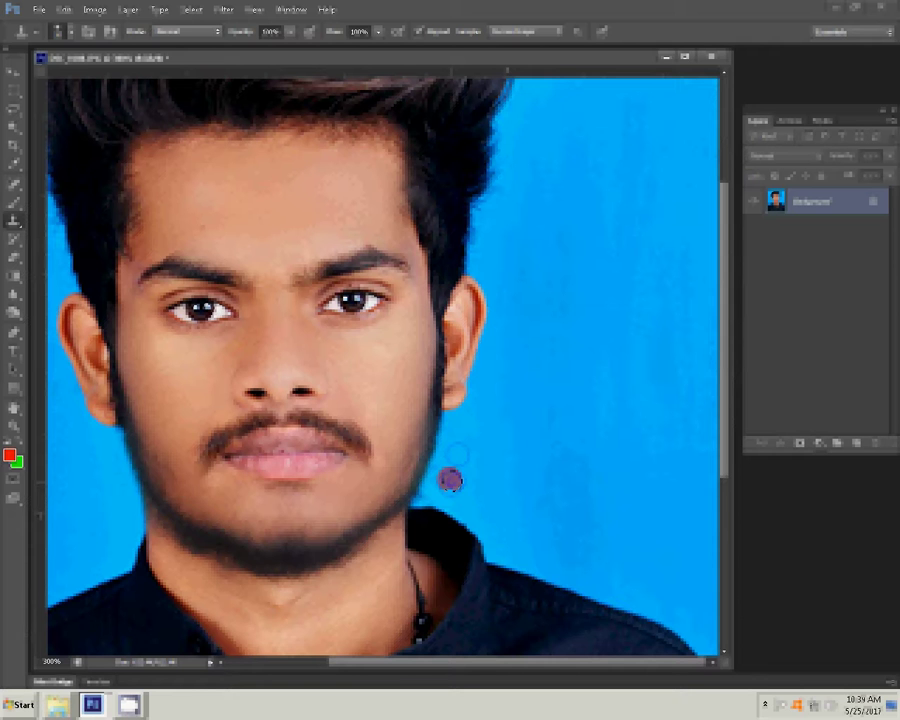
key(bracketleft)
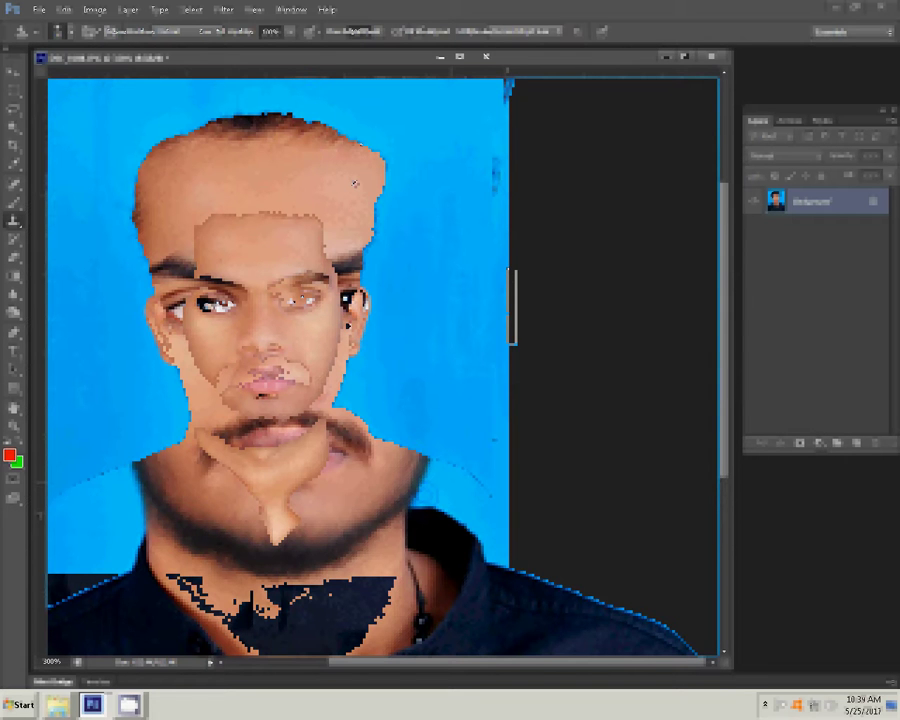
Step: Push the hair's upper-right edge inward with Liquify's Forward Warp
alt+click(297, 180)
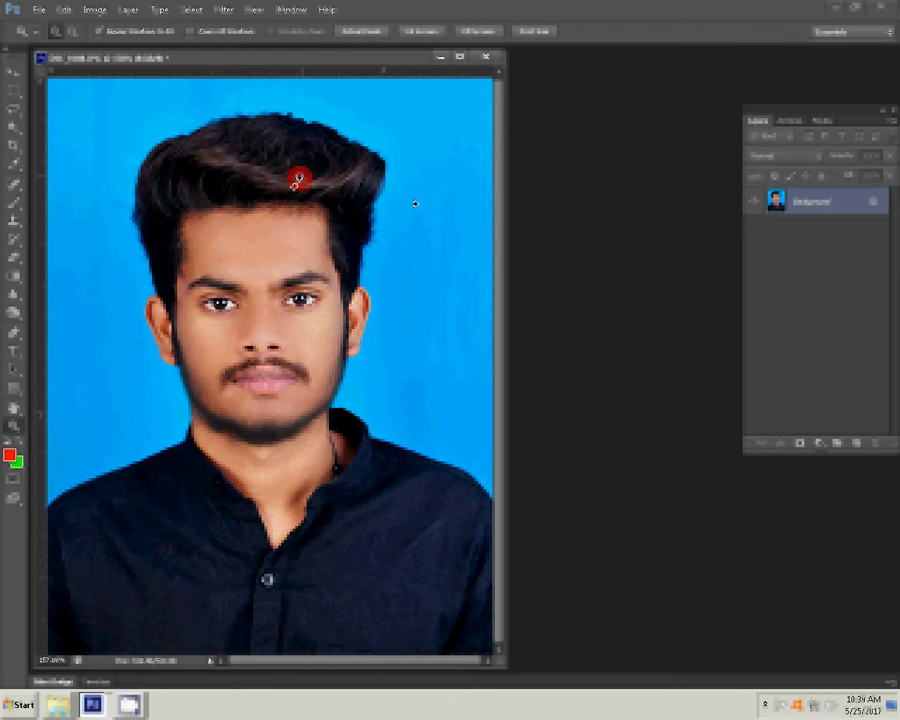
click(220, 12)
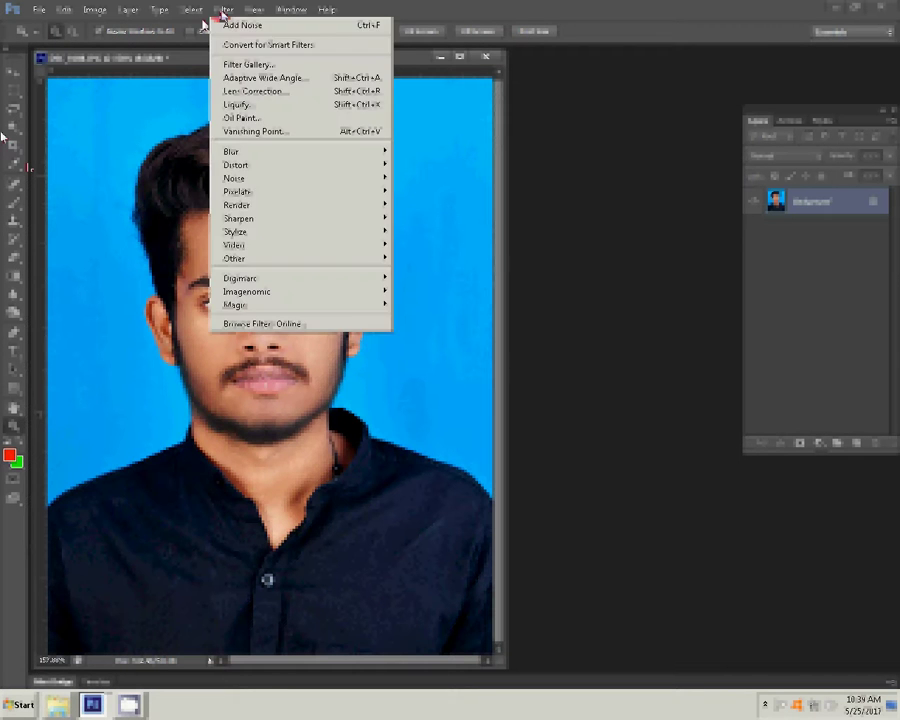
click(240, 105)
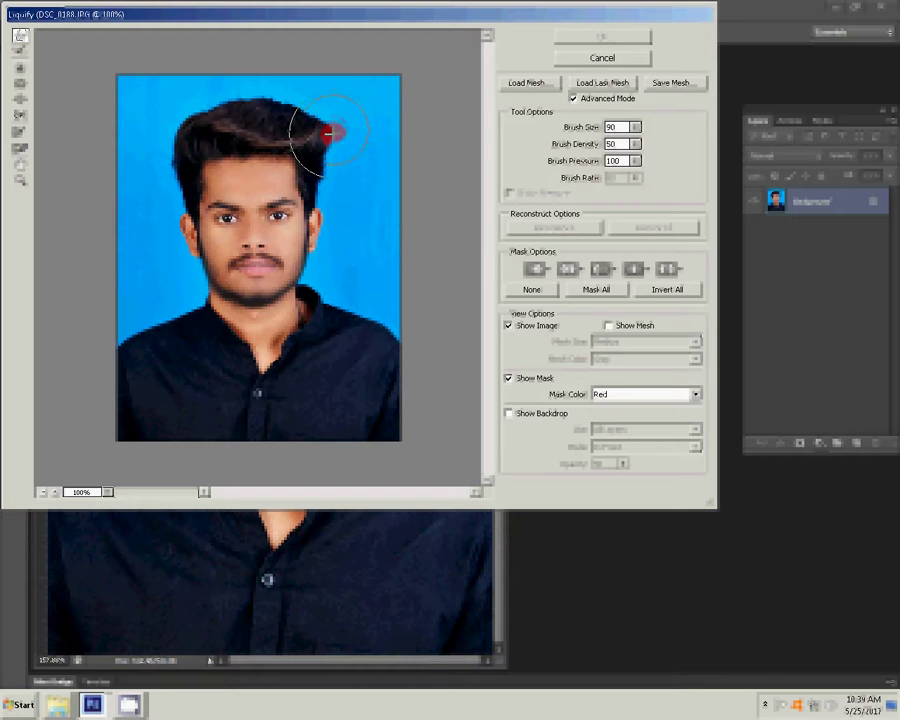
drag(331, 133, 338, 130)
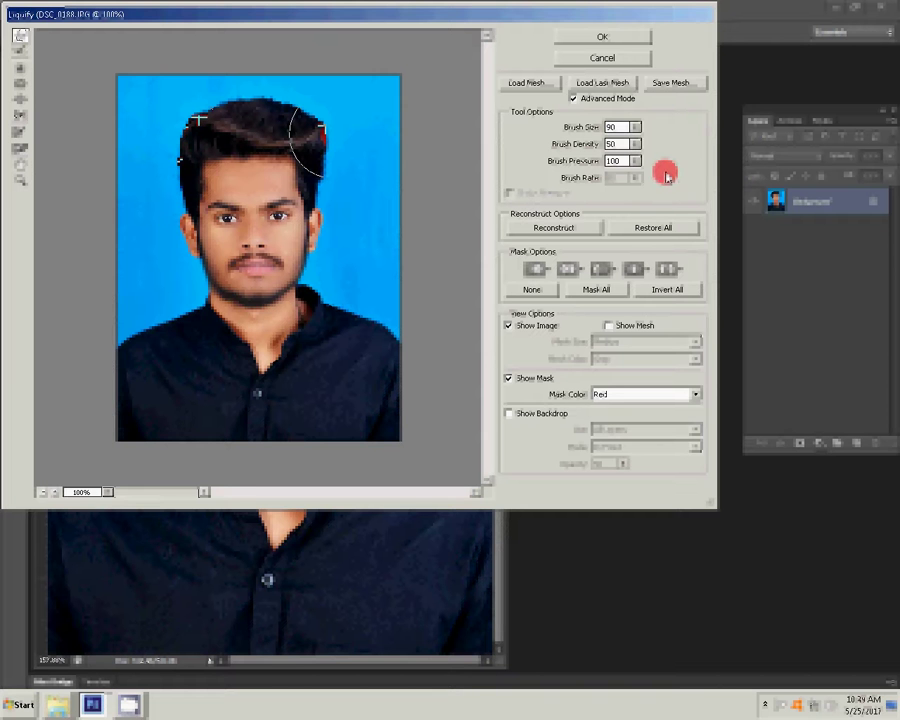
click(640, 37)
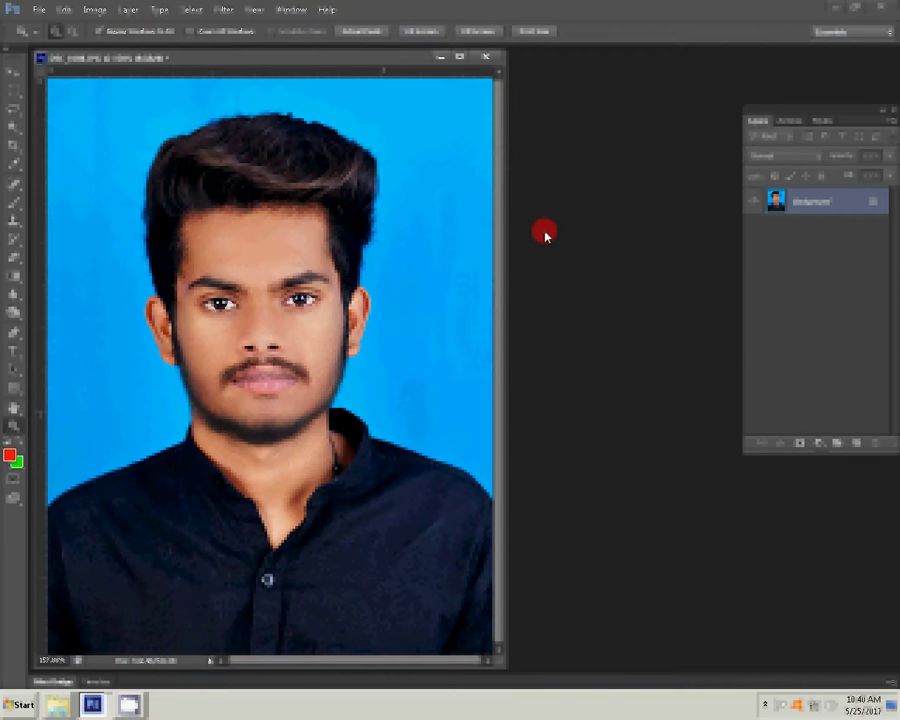
Step: Shift the midtones slightly toward yellow with Color Balance
key(ctrl+b)
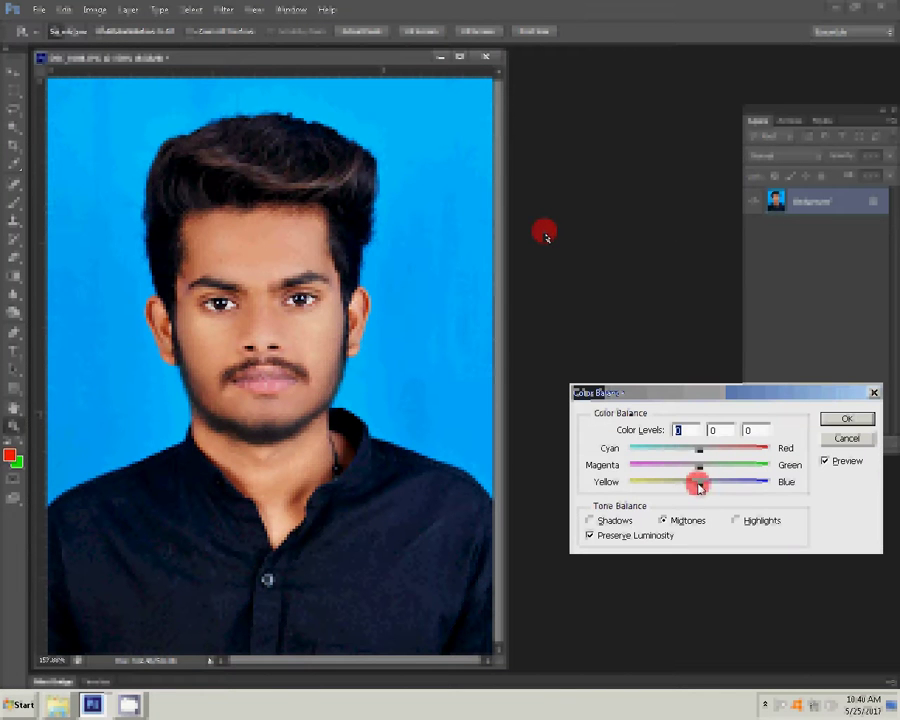
drag(698, 484, 688, 483)
click(853, 421)
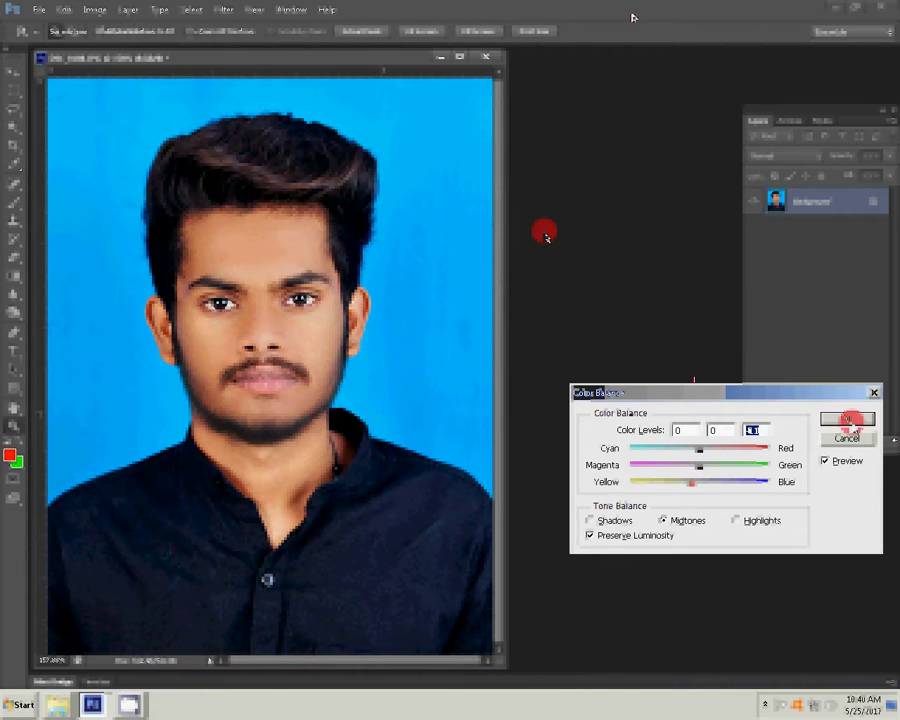
Step: Darken the midtones with a Levels gamma of 0.89
key(ctrl+l)
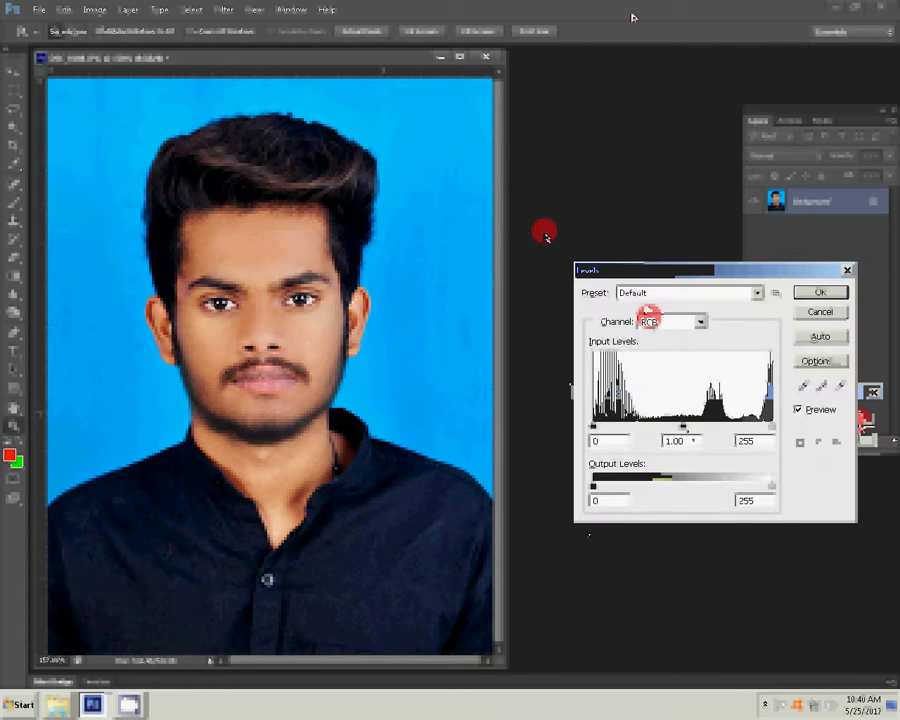
drag(683, 425, 689, 428)
key(Return)
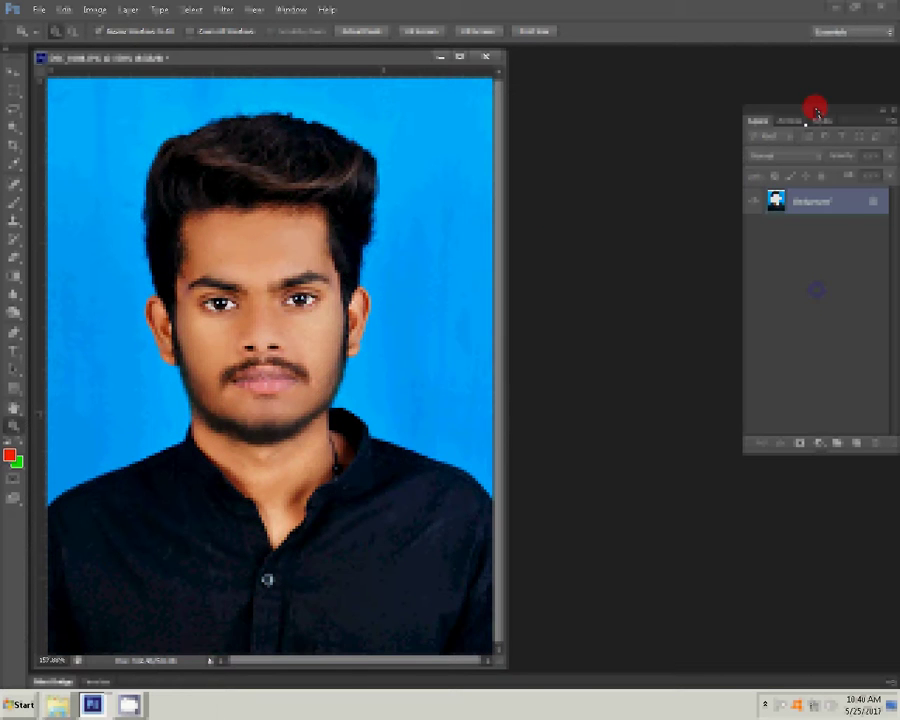
Step: Play the passport-sheet action and discard Untitled-1 without saving
click(792, 121)
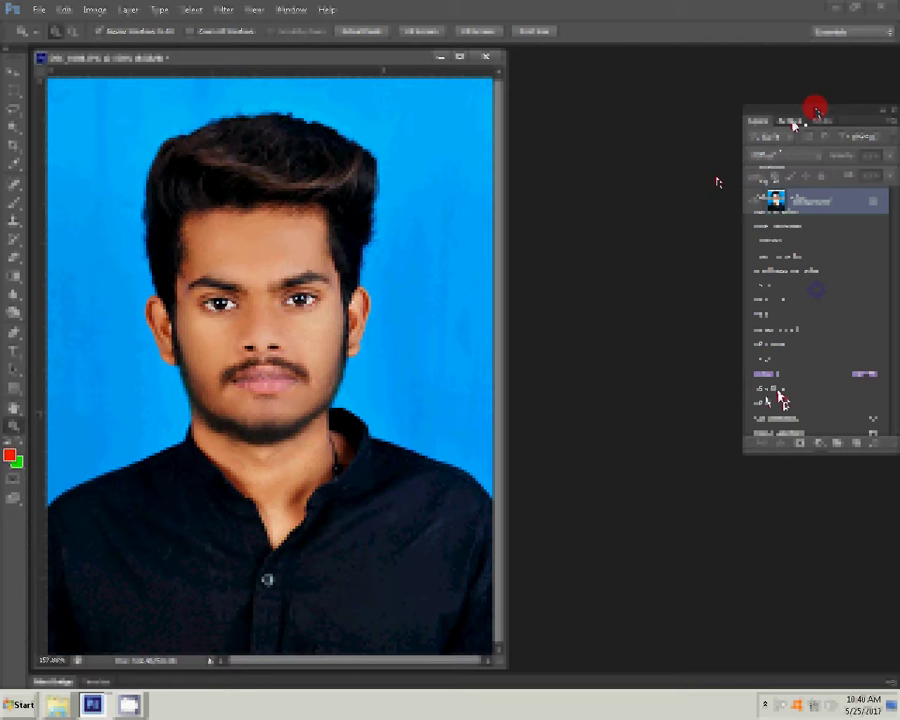
click(383, 357)
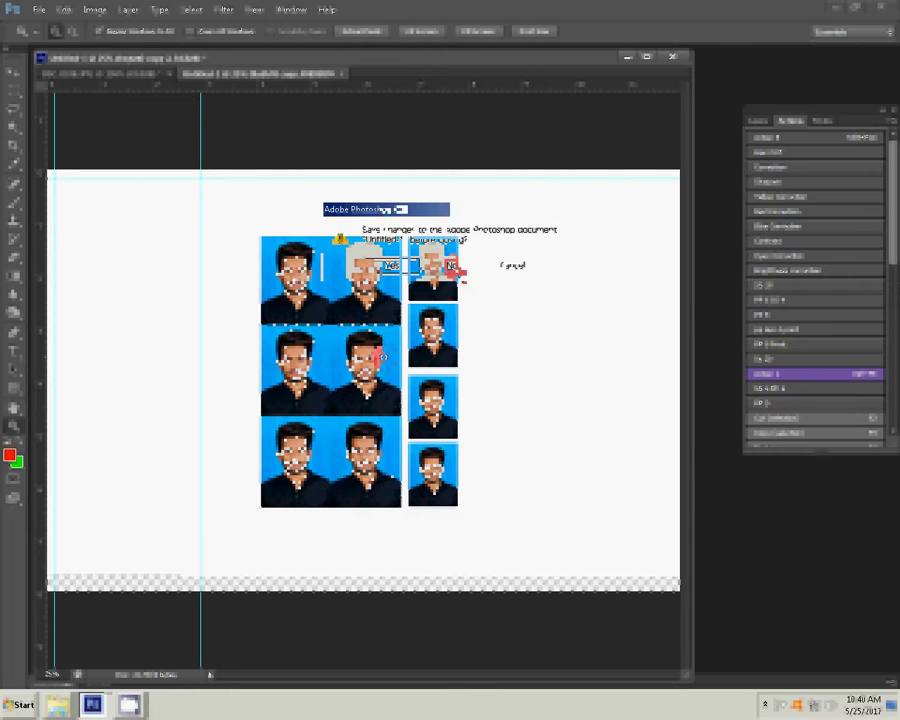
click(453, 266)
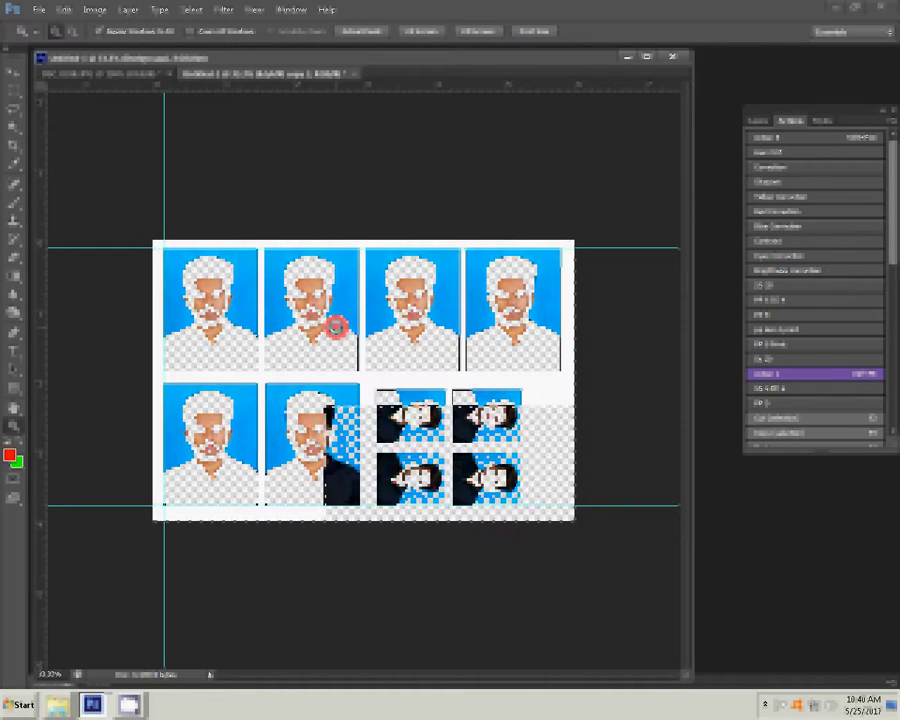
Step: Rotate the print sheet canvas 90° into portrait orientation
click(92, 9)
mouse_move(120, 138)
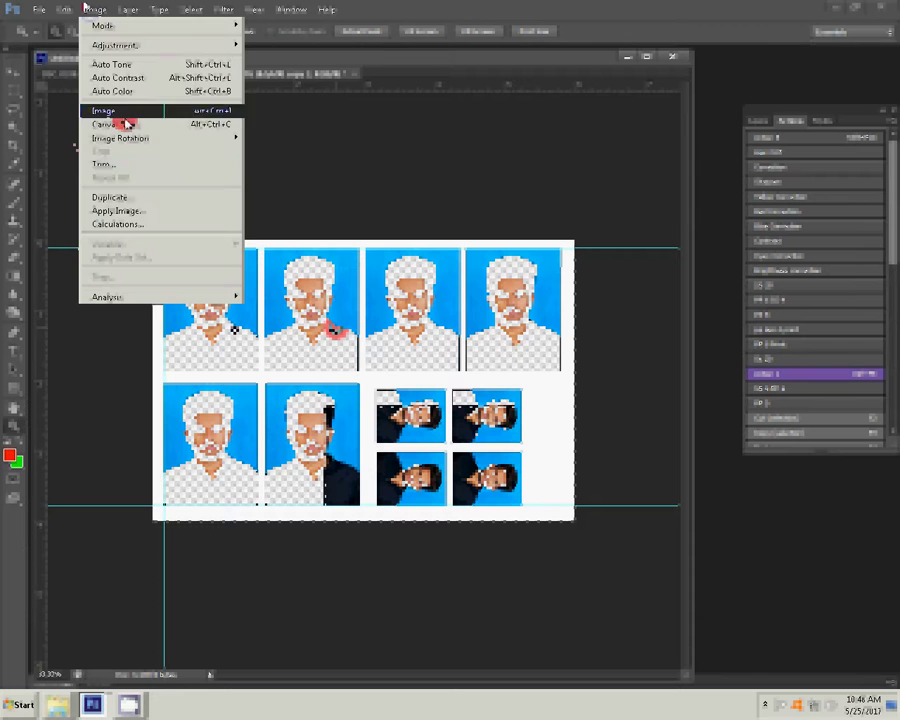
click(268, 150)
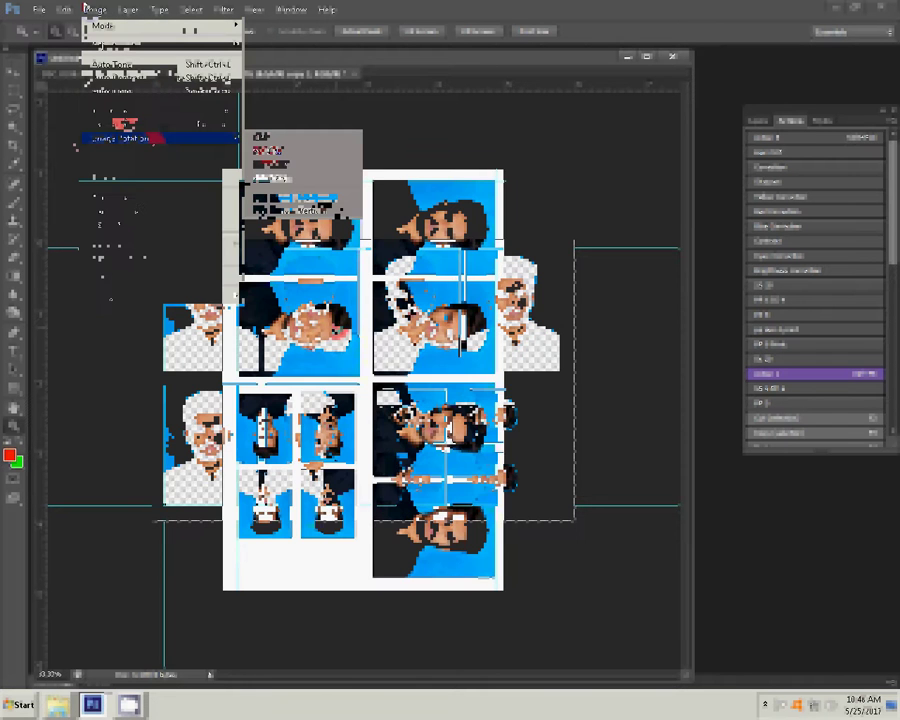